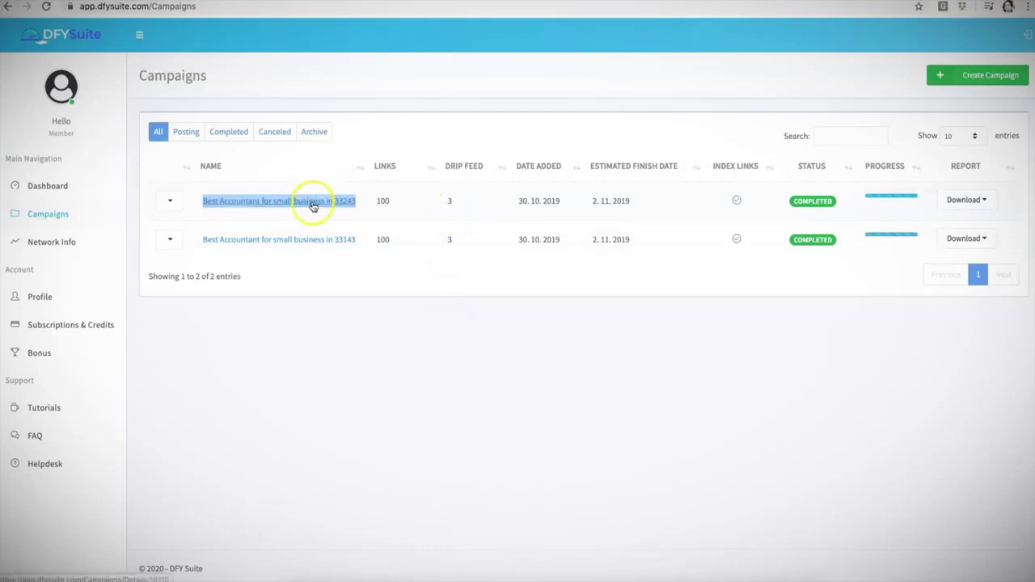
pyautogui.rightClick(313, 204)
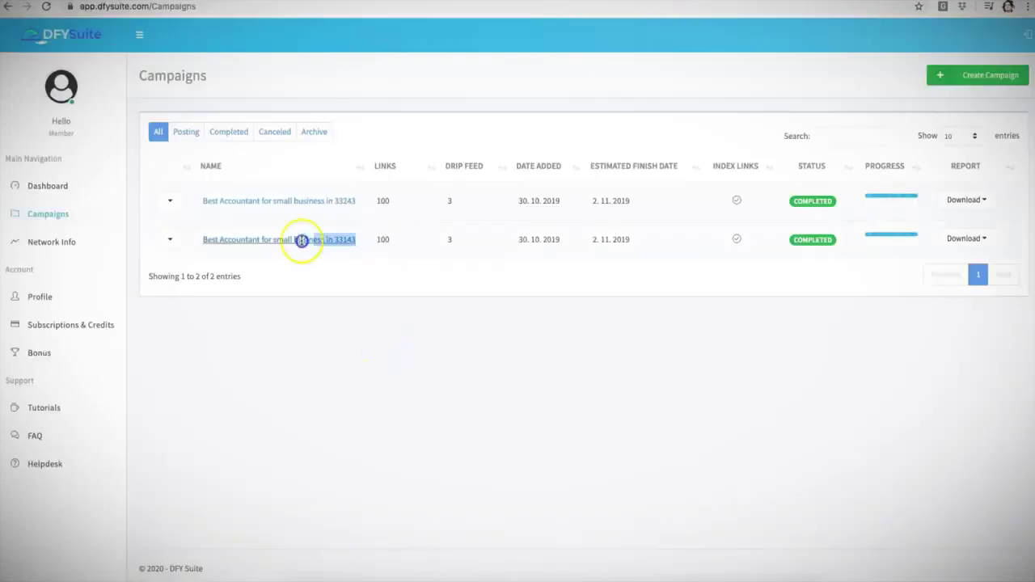
pyautogui.rightClick(203, 239)
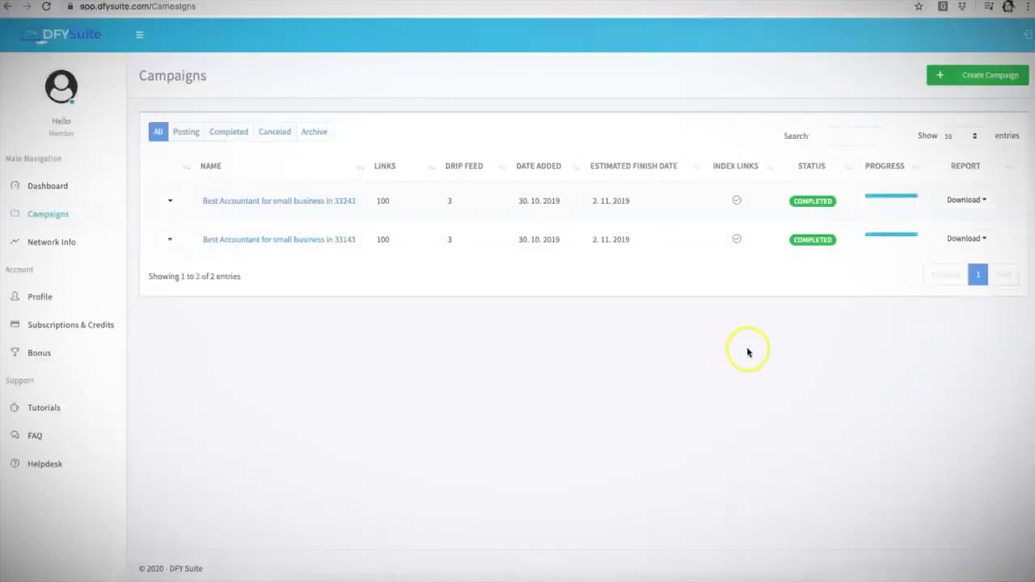
pyautogui.click(975, 81)
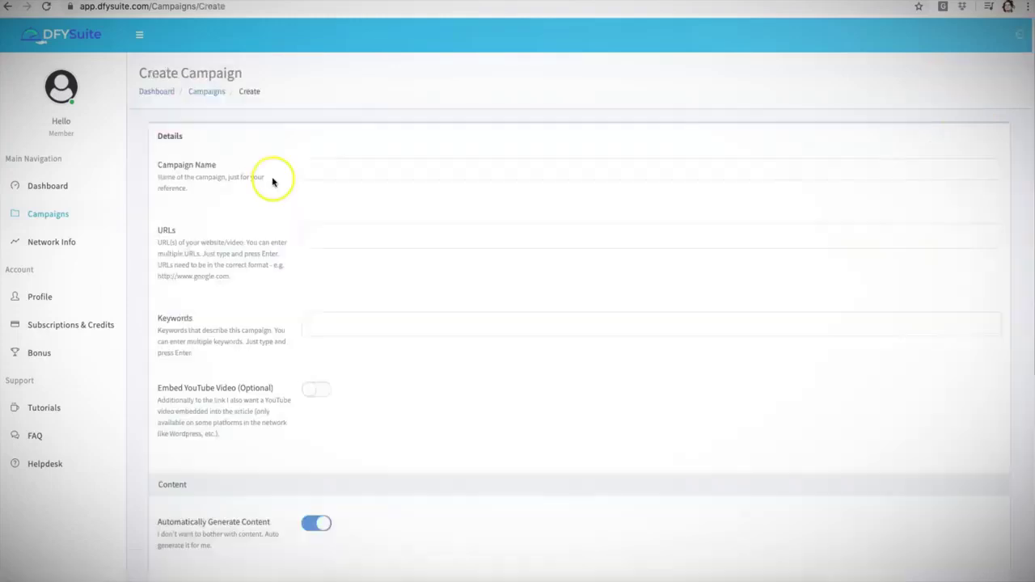
pyautogui.click(377, 168)
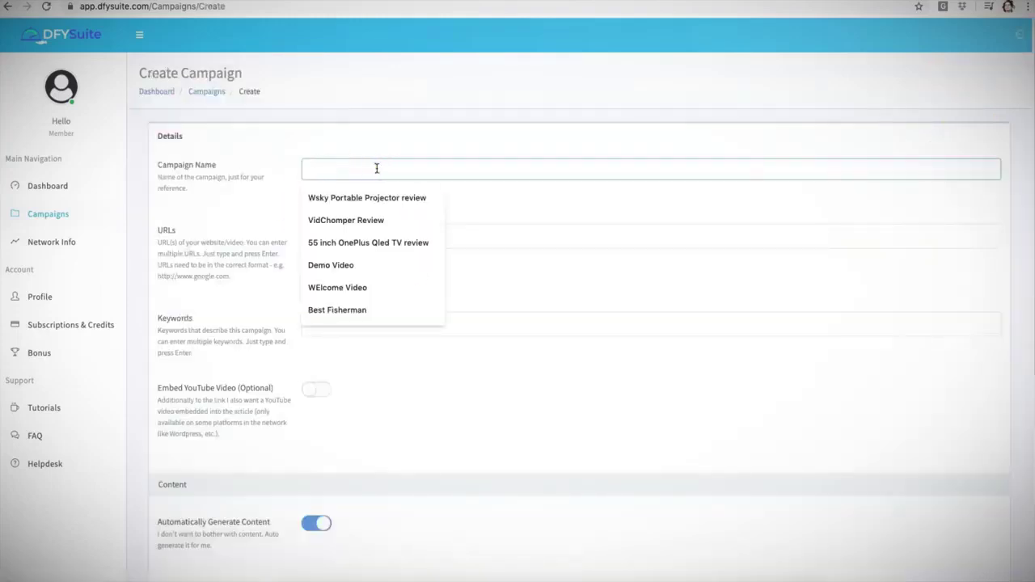
pyautogui.write('Keyword')
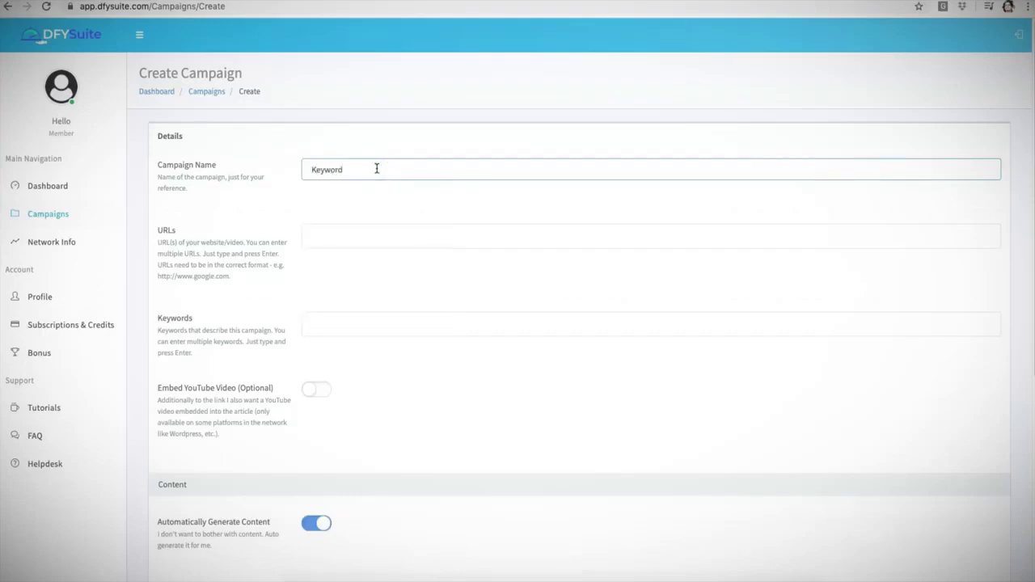
pyautogui.click(369, 235)
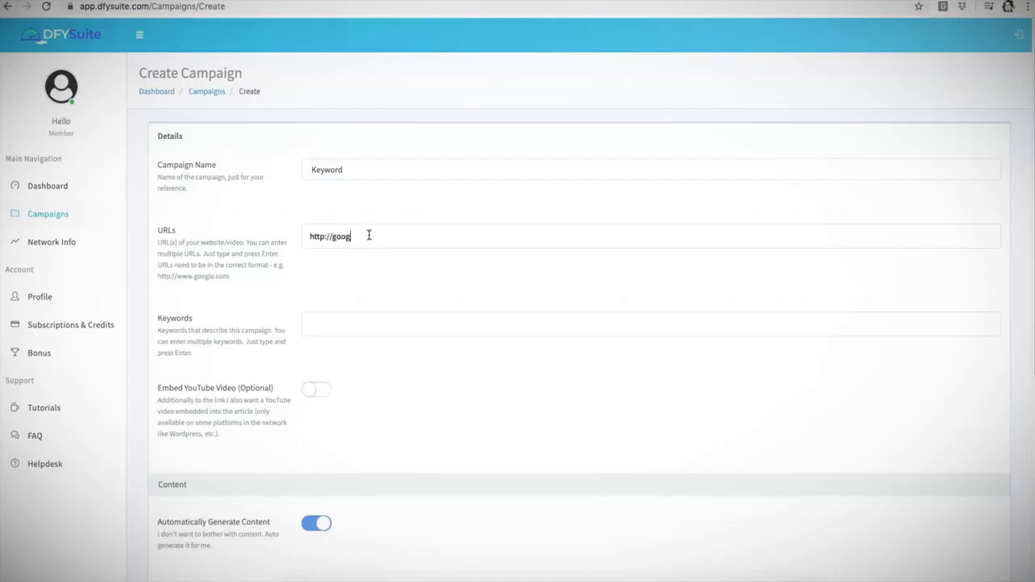
pyautogui.write('http://google.com')
pyautogui.press('Return')
# Add the keywords "Google", "Google seo" and "Google video" to the campaign.
pyautogui.click(347, 328)
pyautogui.write('Google')
pyautogui.press('Return')
pyautogui.write('Google se')
pyautogui.press('Return')
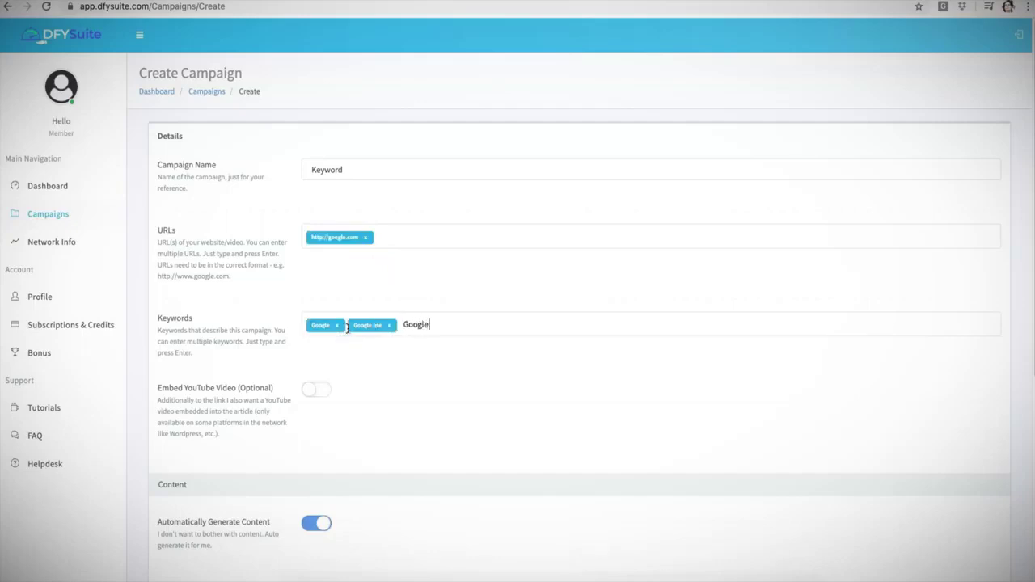
pyautogui.write('Google video')
pyautogui.press('Return')
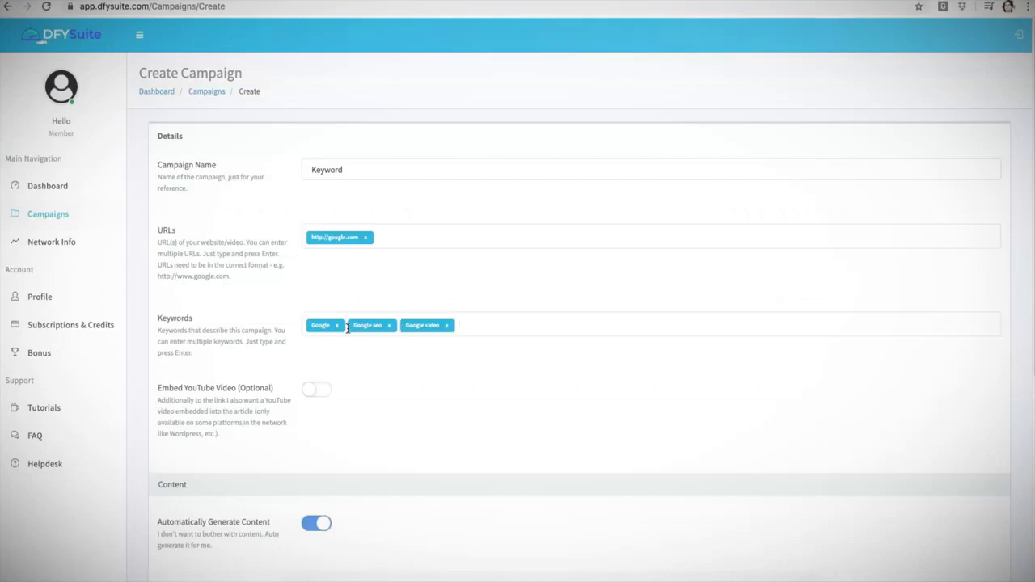
# Enable the optional YouTube video embedding for the campaign, leaving the video URL empty.
pyautogui.scroll(-1, 217, 332)
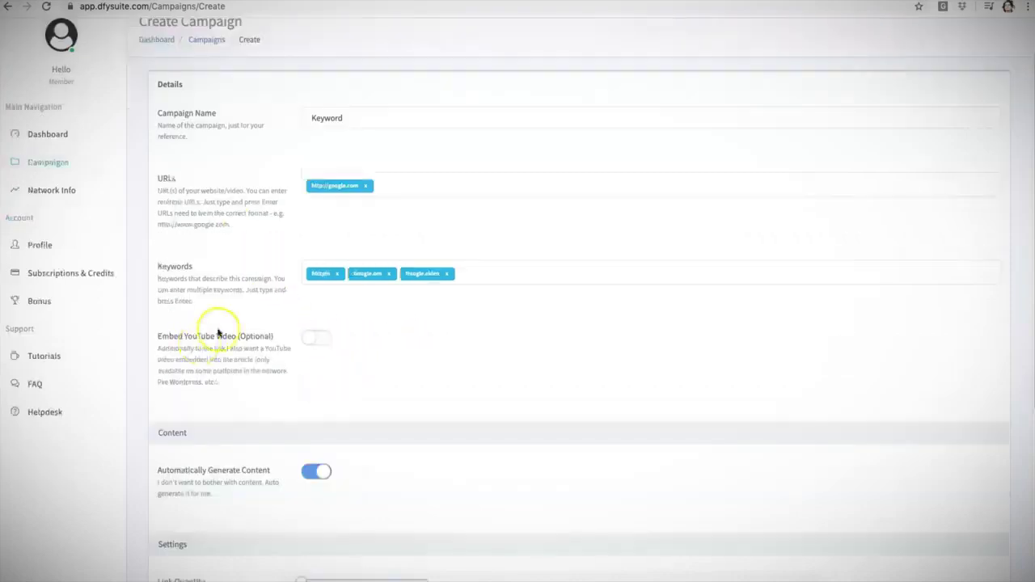
pyautogui.click(263, 354)
pyautogui.click(248, 344)
pyautogui.click(321, 339)
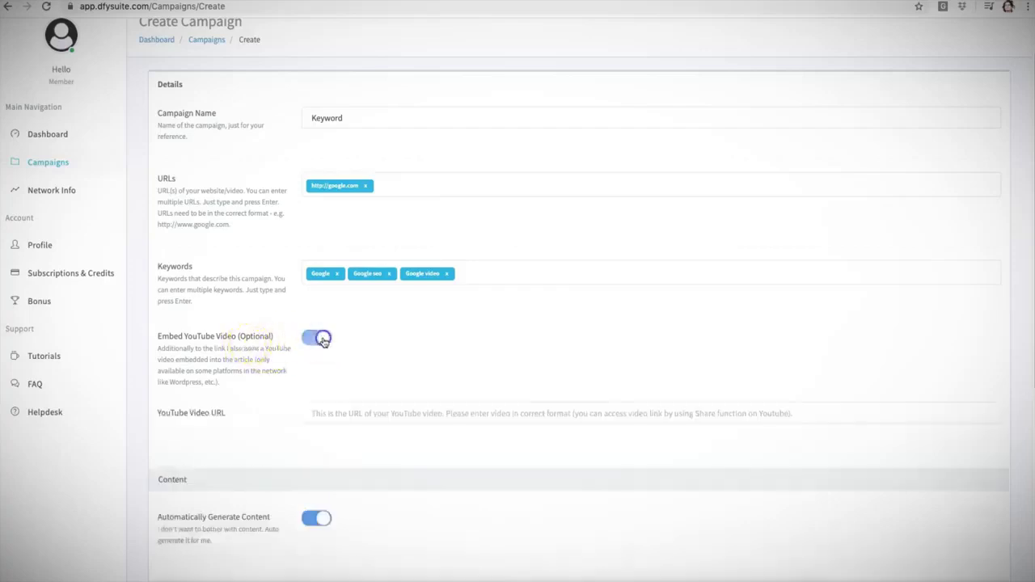
pyautogui.click(367, 410)
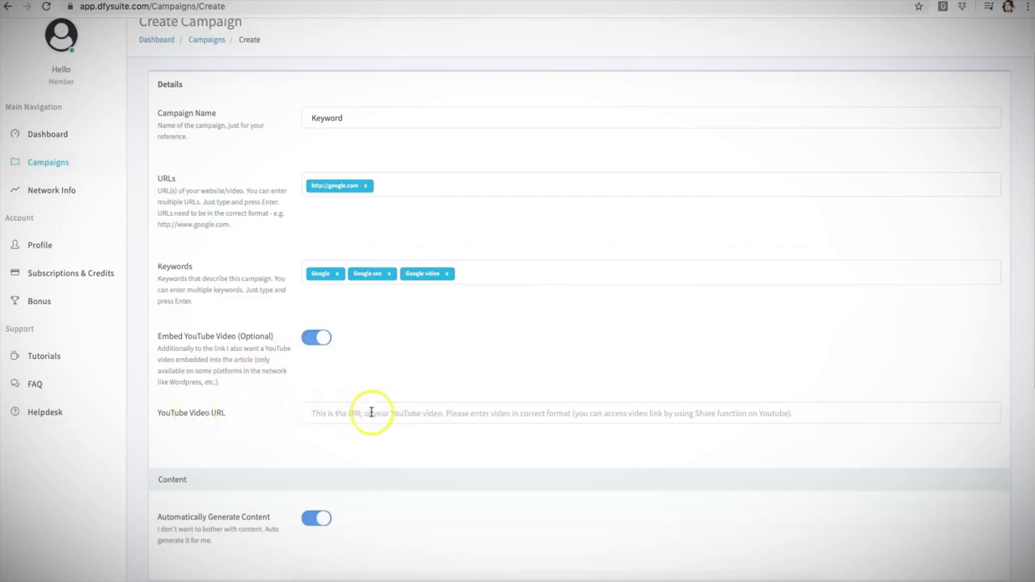
pyautogui.scroll(-2, 396, 381)
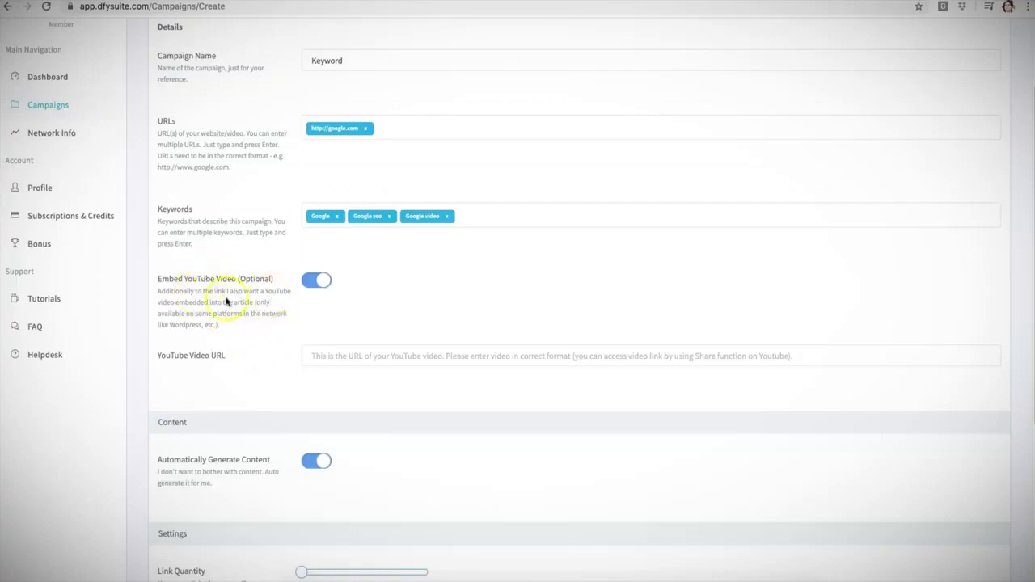
# Switch off automatic content generation to view the manual title, description and article fields, and switch it back on.
pyautogui.scroll(-3, 239, 297)
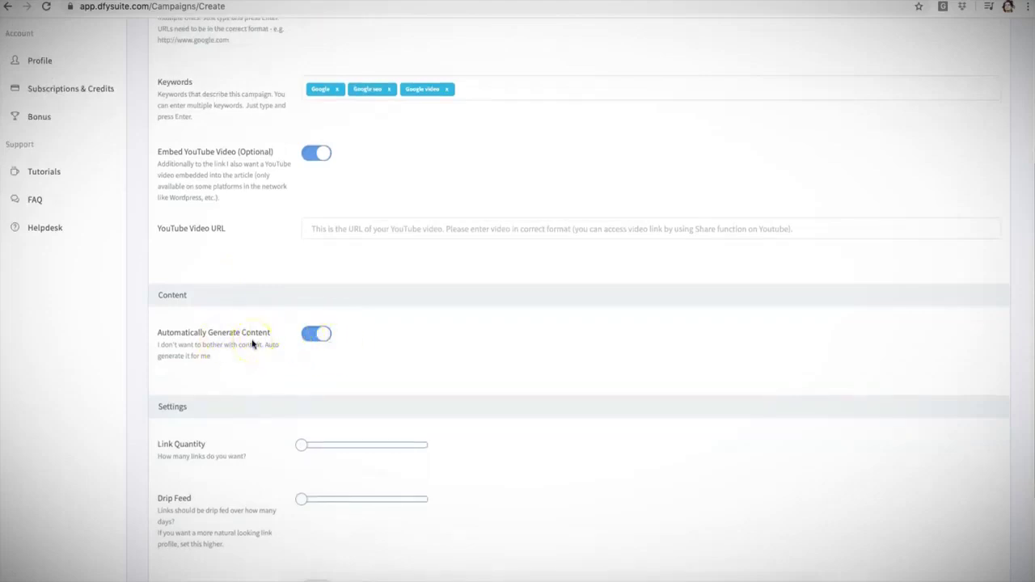
pyautogui.click(304, 334)
pyautogui.scroll(-2, 283, 340)
pyautogui.scroll(-2, 277, 344)
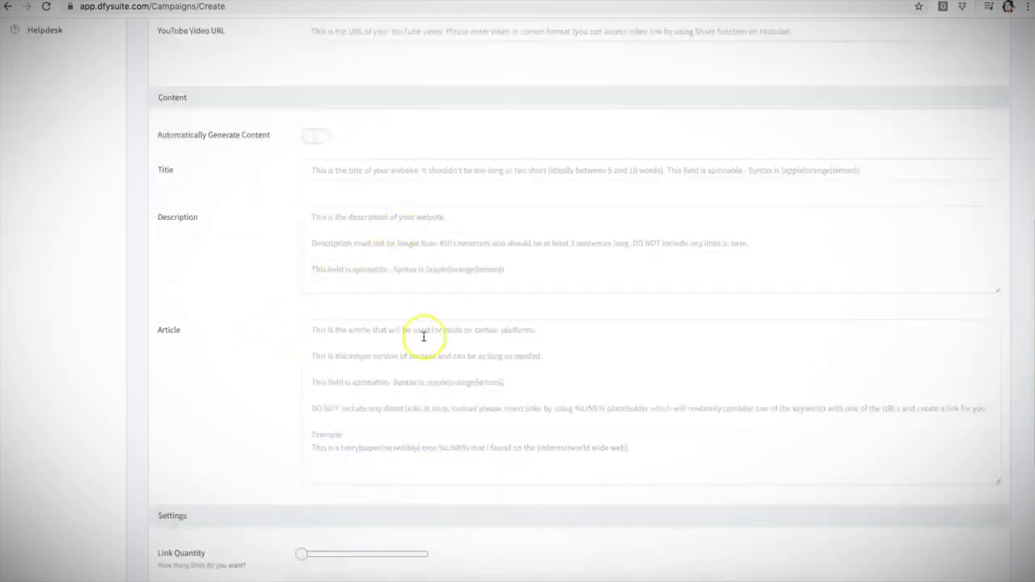
pyautogui.click(324, 138)
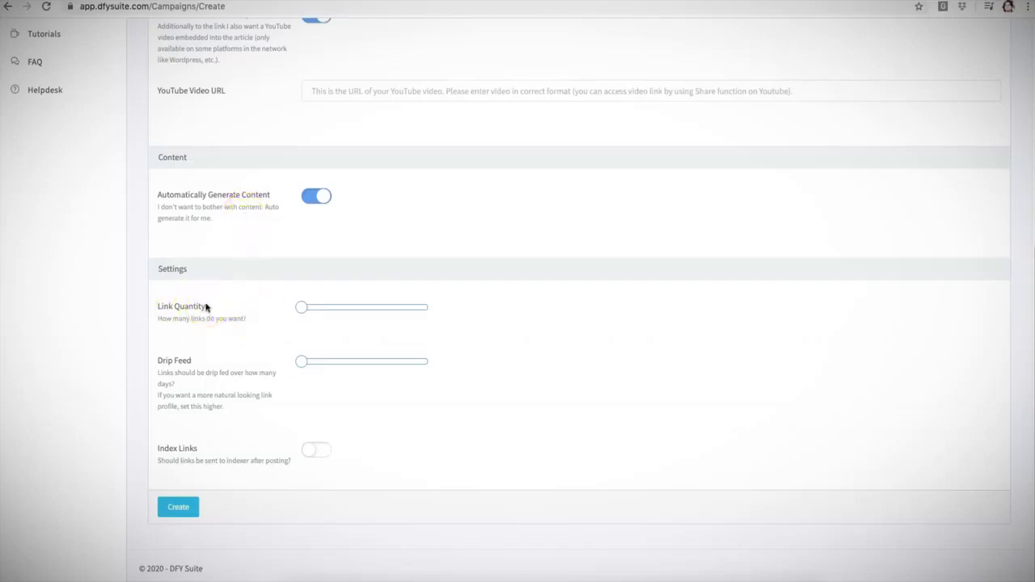
# Set the campaign's link quantity to 100 and its drip feed to 20 days.
pyautogui.scroll(4, 291, 235)
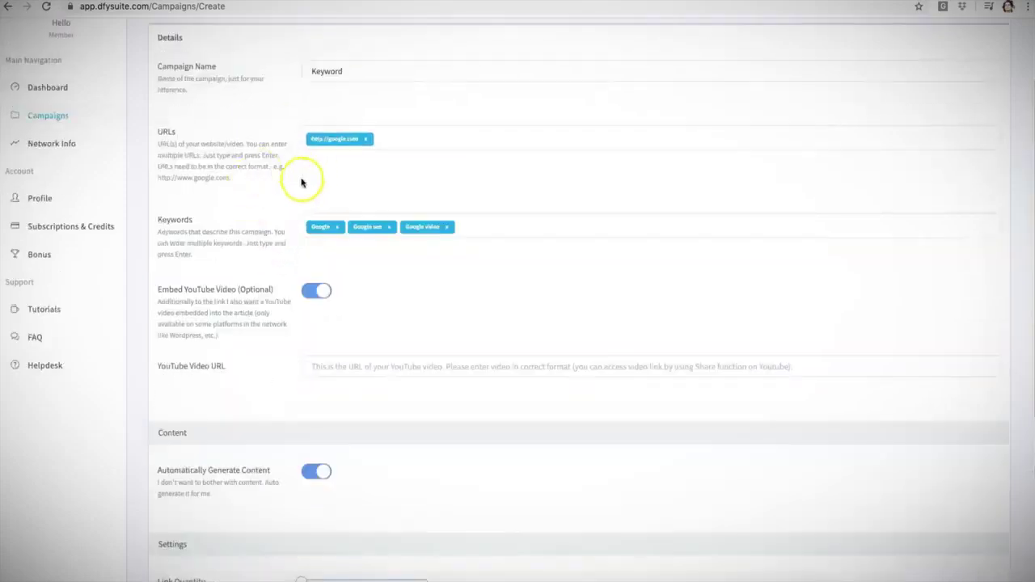
pyautogui.scroll(-4, 278, 194)
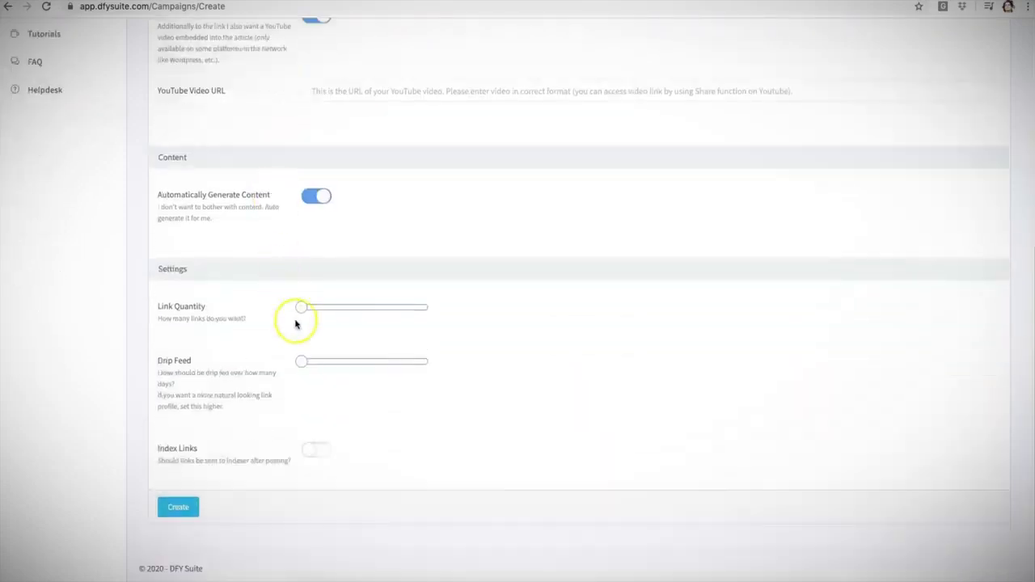
pyautogui.moveTo(306, 314)
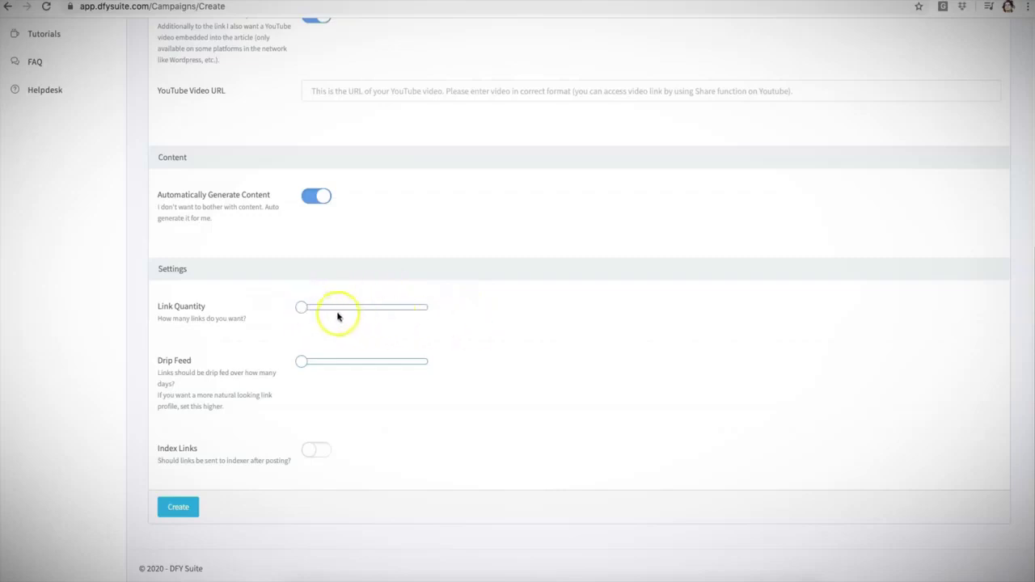
pyautogui.moveTo(301, 309); pyautogui.dragTo(432, 309)
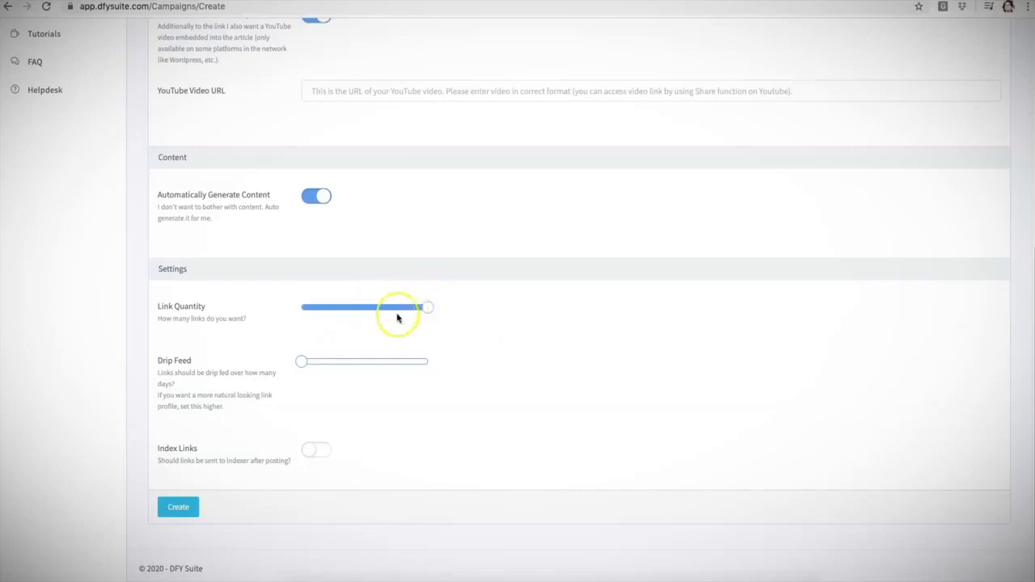
pyautogui.scroll(3, 362, 206)
pyautogui.scroll(-3, 362, 194)
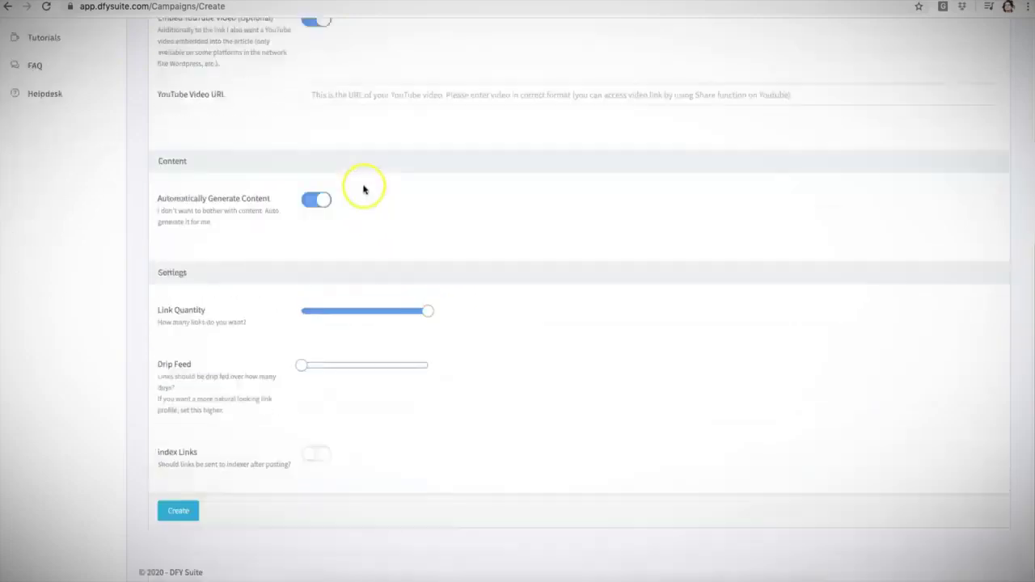
pyautogui.moveTo(428, 308)
pyautogui.mouseDown()
pyautogui.moveTo(312, 308)
pyautogui.moveTo(444, 314)
pyautogui.mouseUp()
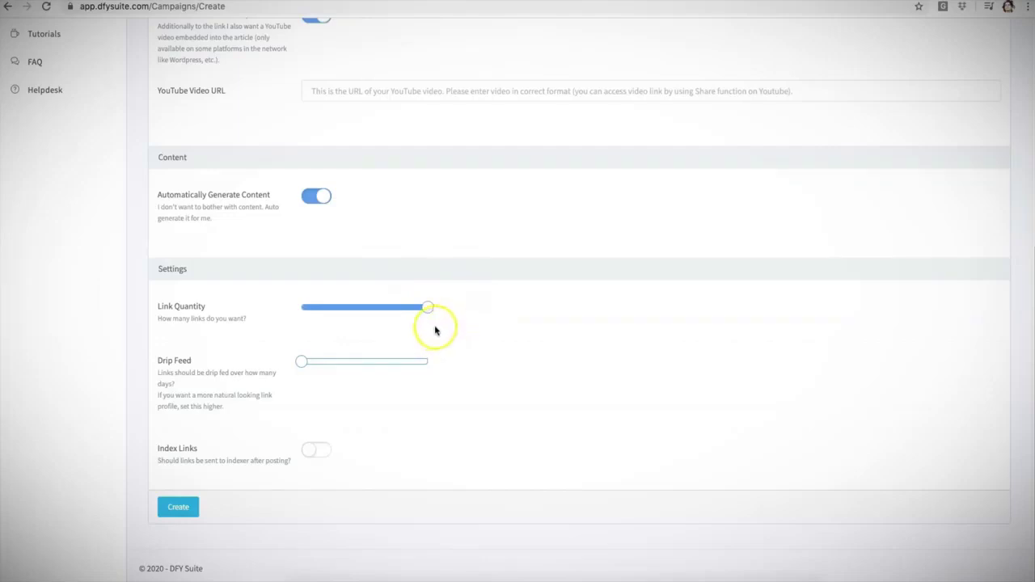
pyautogui.moveTo(430, 310)
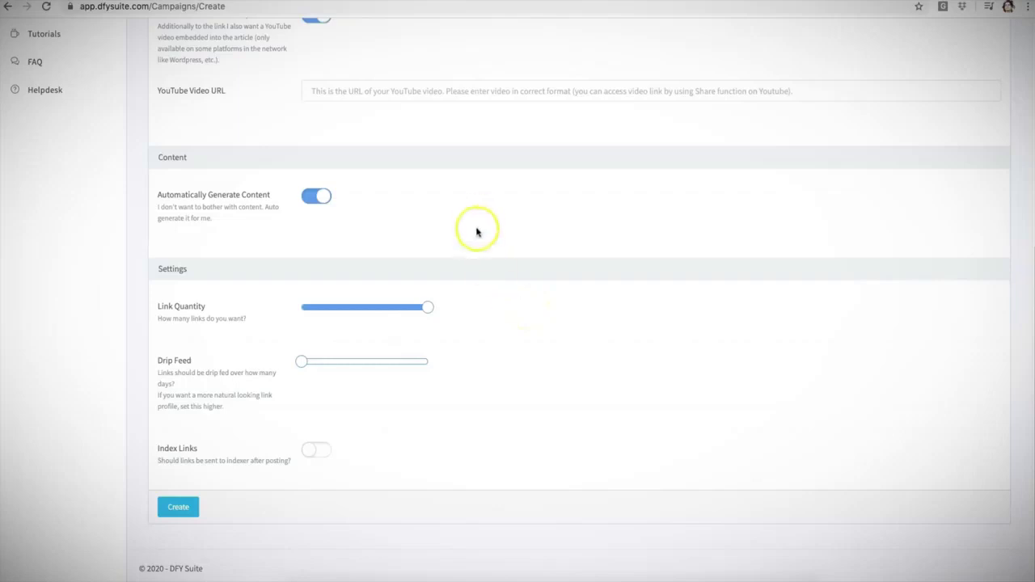
pyautogui.moveTo(428, 307)
pyautogui.mouseDown()
pyautogui.moveTo(321, 309)
pyautogui.moveTo(426, 307)
pyautogui.mouseUp()
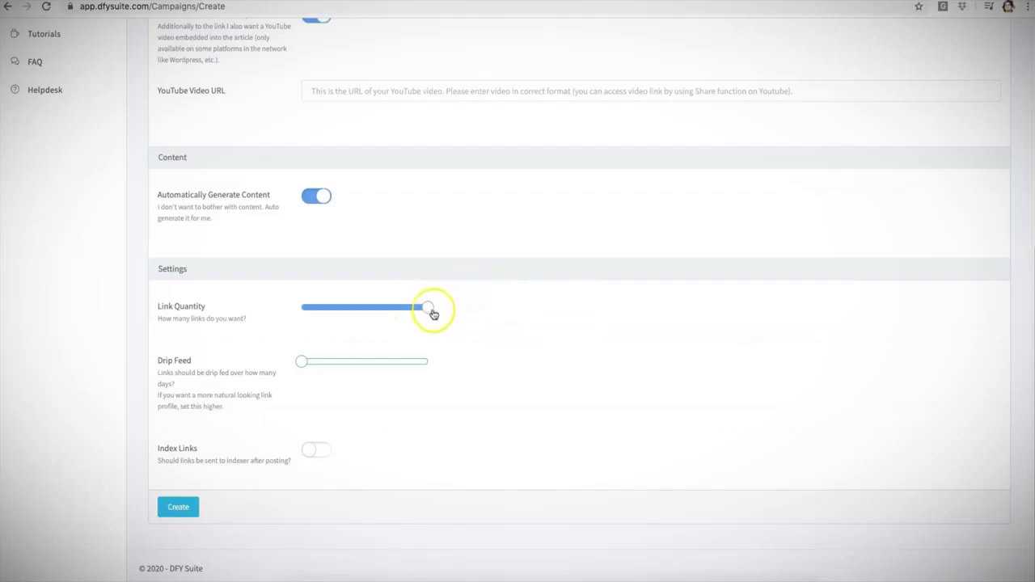
pyautogui.moveTo(428, 307)
pyautogui.mouseDown()
pyautogui.moveTo(308, 310)
pyautogui.moveTo(442, 305)
pyautogui.mouseUp()
pyautogui.moveTo(427, 307)
pyautogui.click(428, 310)
pyautogui.moveTo(304, 364); pyautogui.dragTo(429, 360)
pyautogui.click(347, 406)
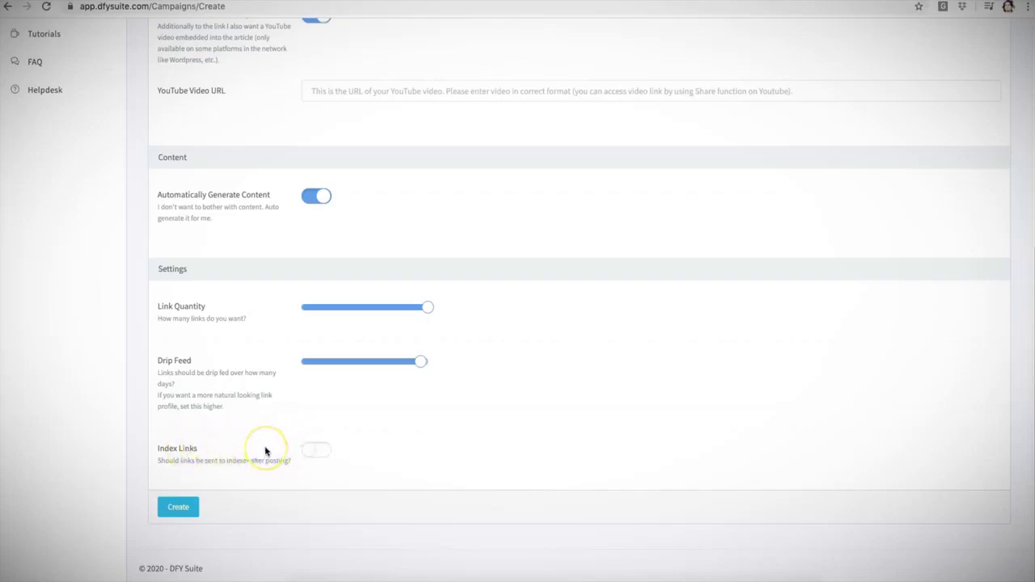
# Try the Index Links option by enabling it and switching it back off.
pyautogui.click(327, 453)
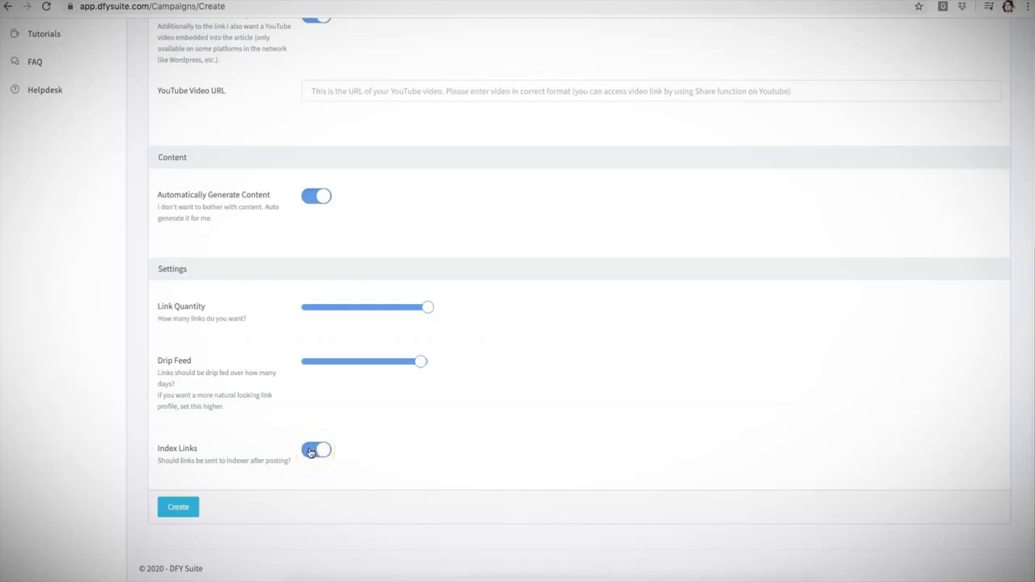
pyautogui.moveTo(418, 314)
pyautogui.click(312, 449)
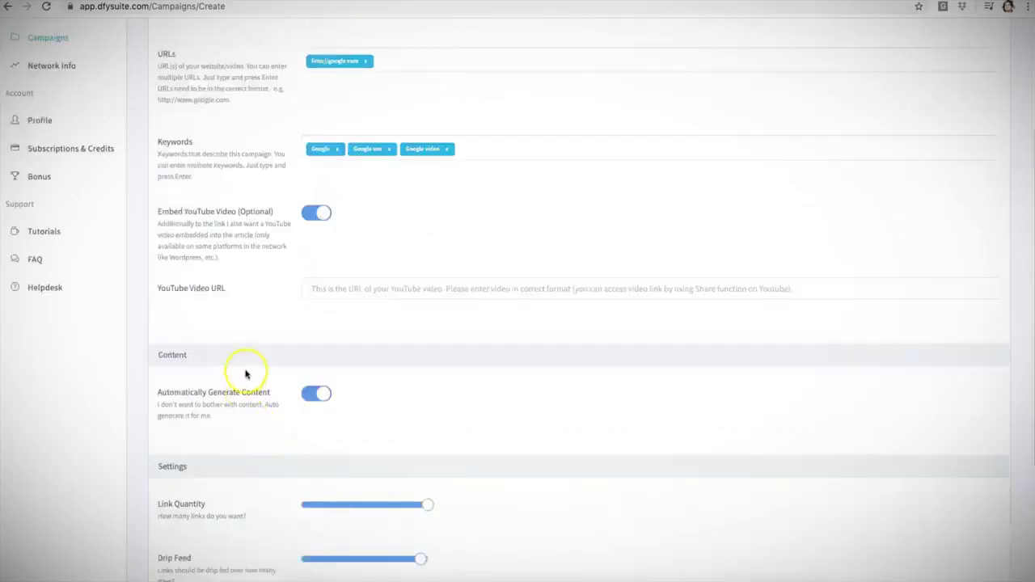
# Disable the YouTube video embedding and create the campaign.
pyautogui.scroll(2, 359, 127)
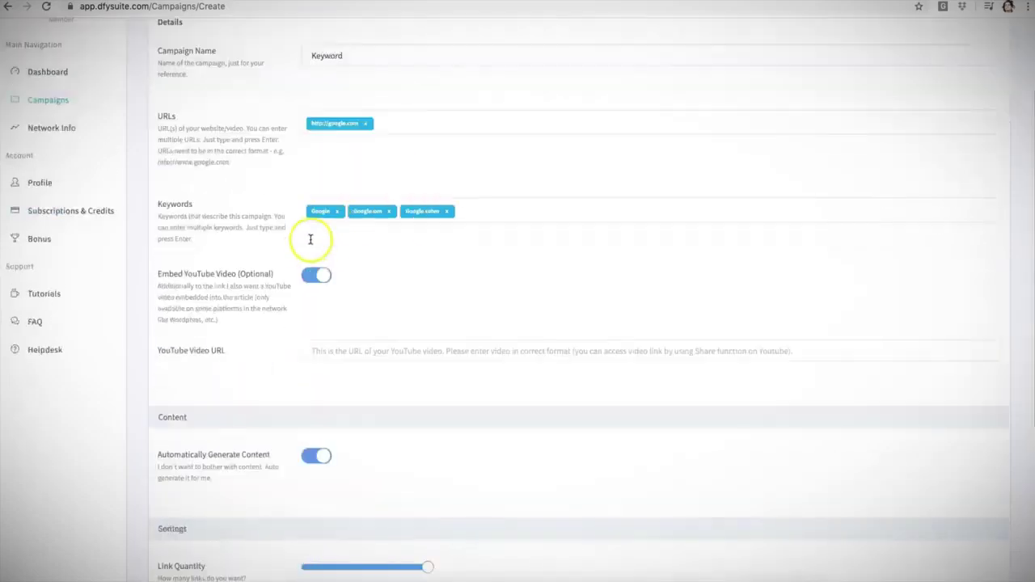
pyautogui.scroll(-5, 307, 235)
pyautogui.scroll(2, 315, 247)
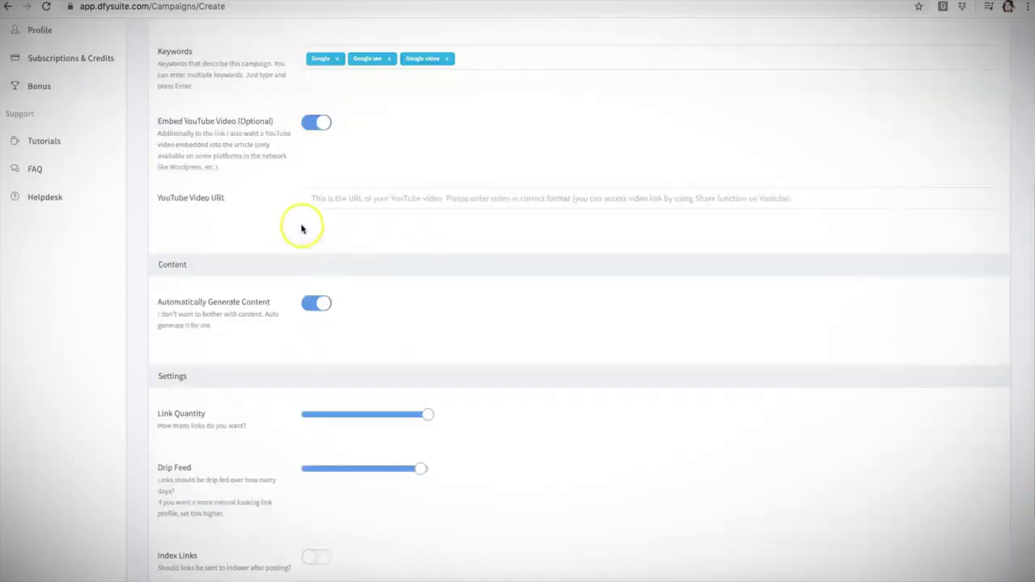
pyautogui.click(307, 122)
pyautogui.scroll(-1, 299, 160)
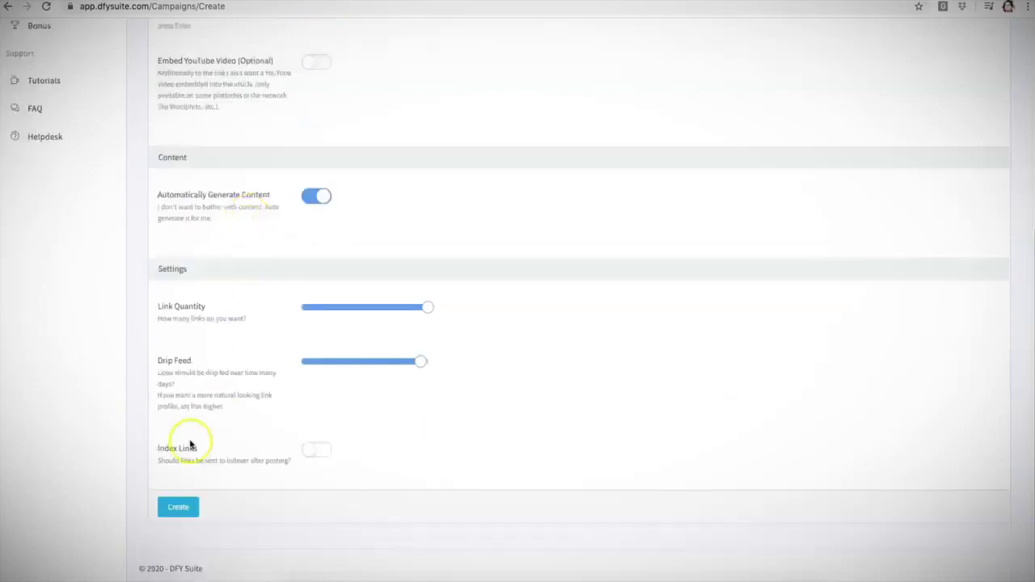
pyautogui.click(176, 507)
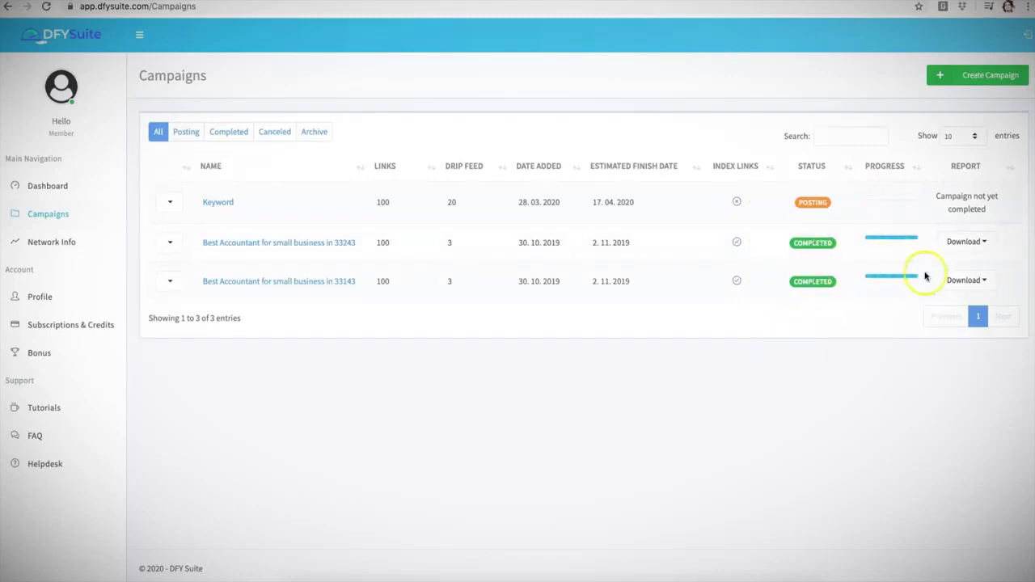
# Check the report download formats for the completed "Best Accountant for small business in 33243" campaign.
pyautogui.click(981, 242)
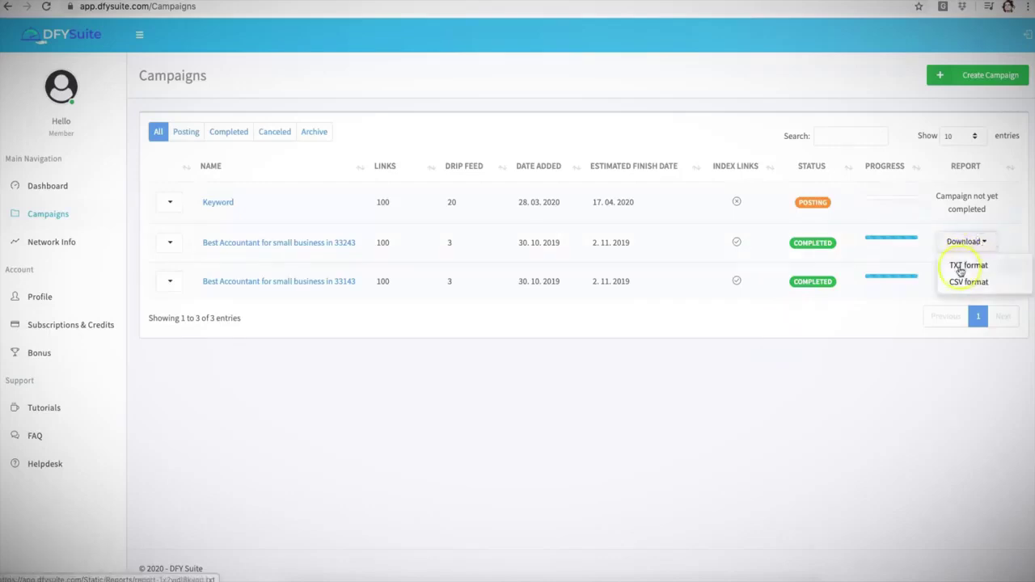
pyautogui.click(919, 365)
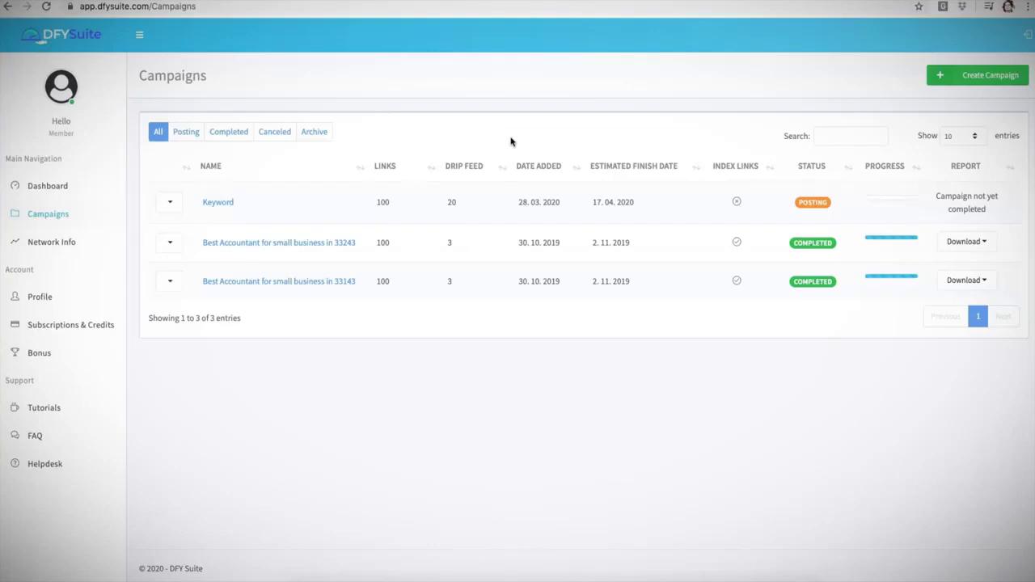
pyautogui.click(524, 148)
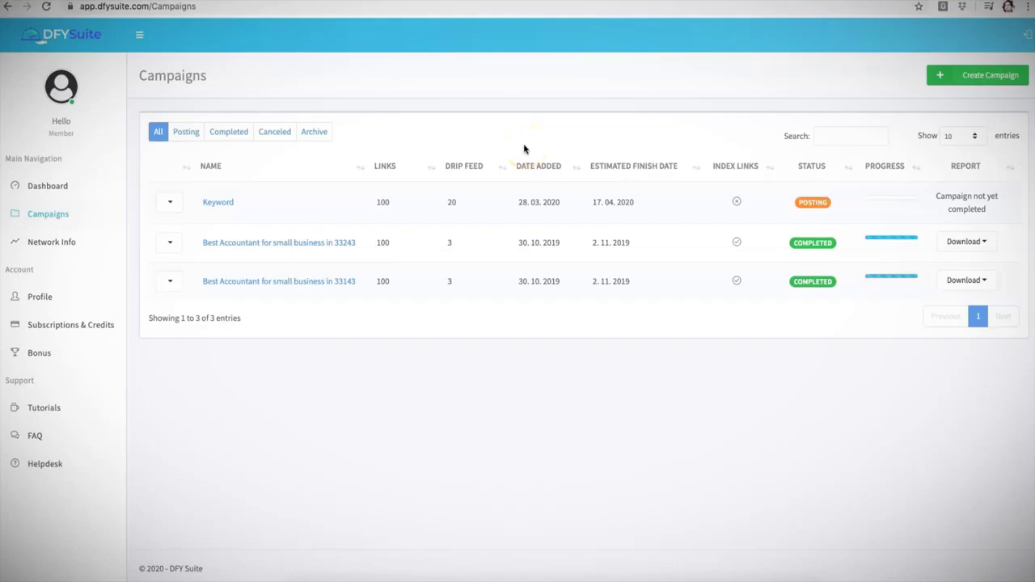